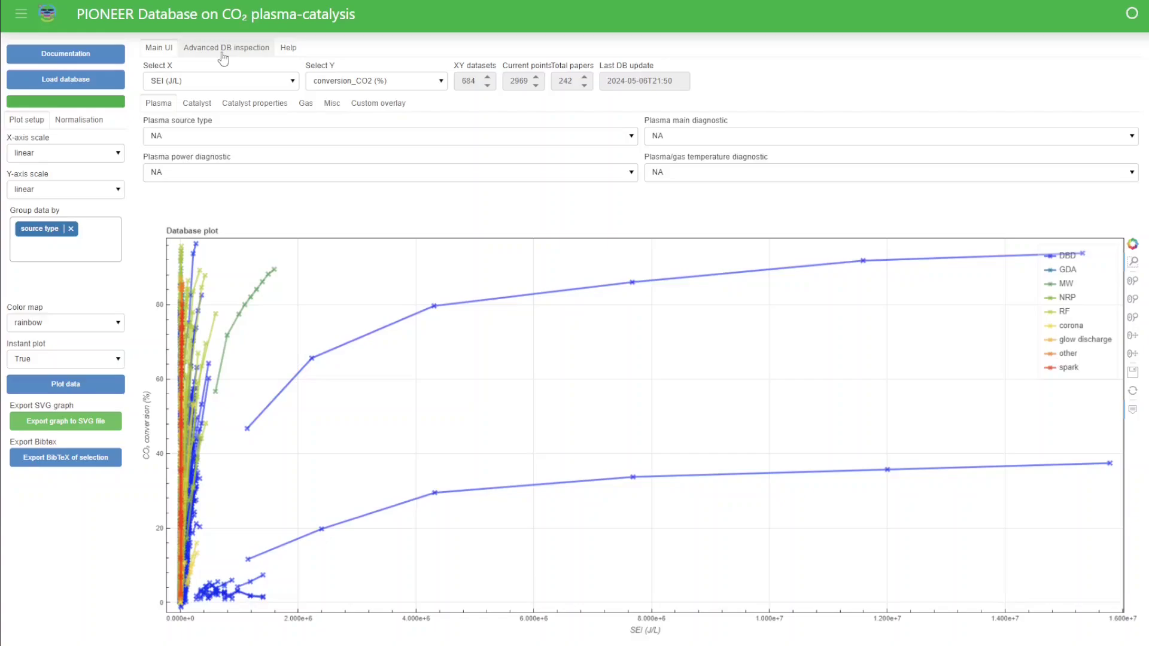
In the advanced database inspection table, move the gases column to the front and hide the DOI column
{"action": "left_click", "coordinate": [223, 58]}
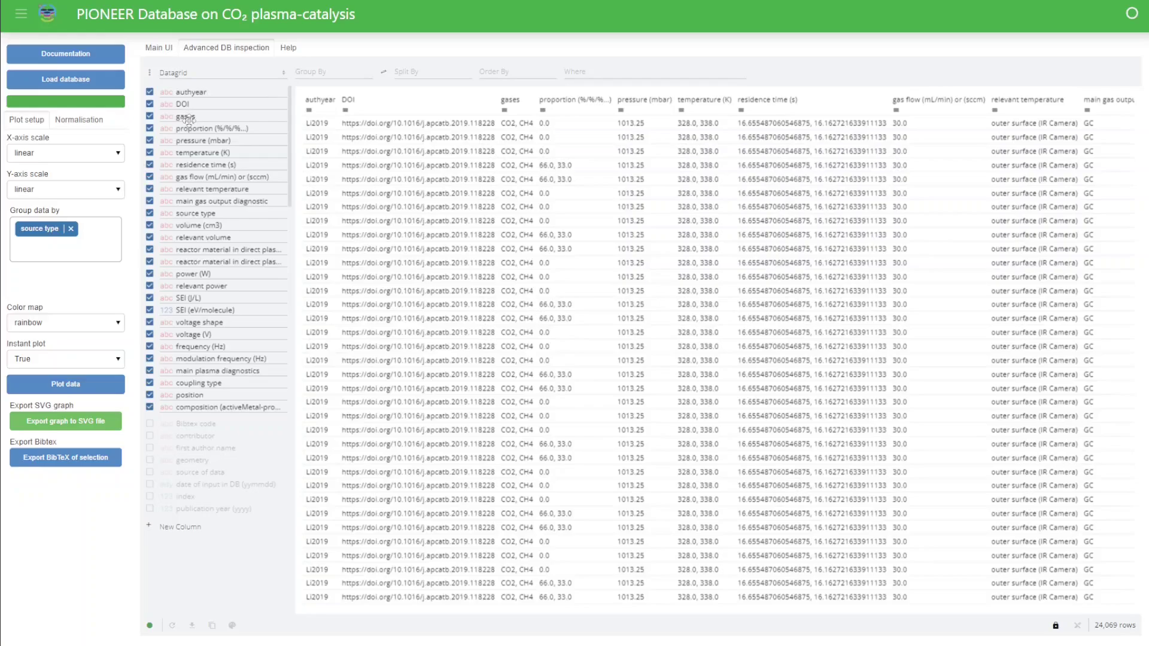
{"action": "left_click_drag", "start_coordinate": [186, 116], "coordinate": [192, 89]}
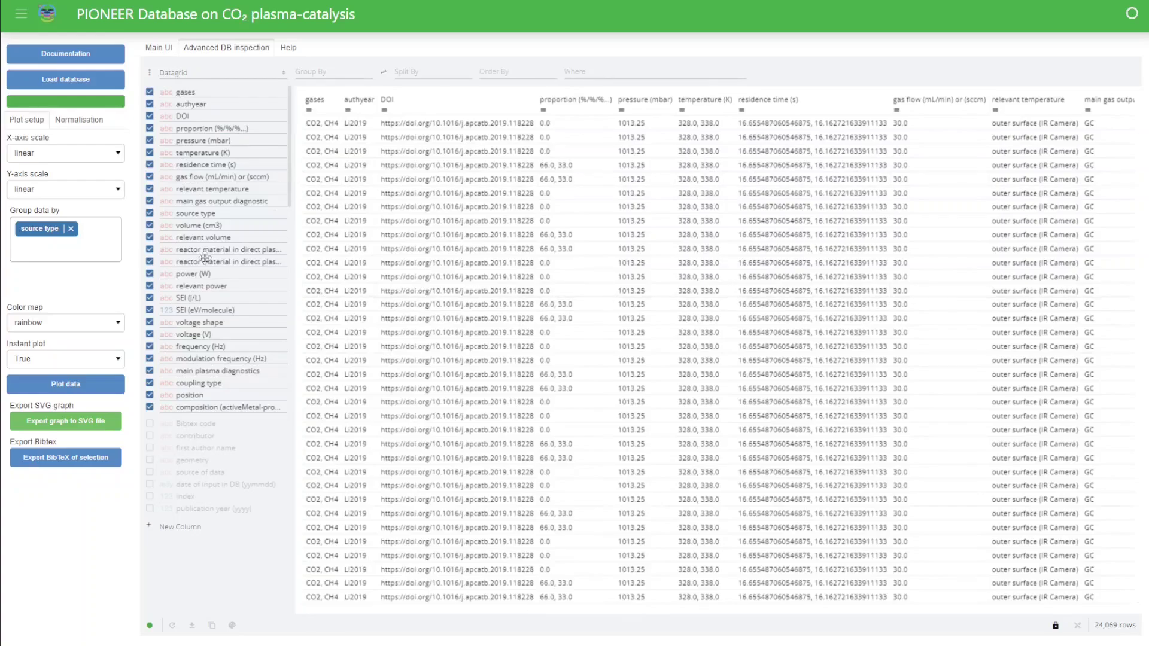
{"action": "left_click", "coordinate": [150, 117]}
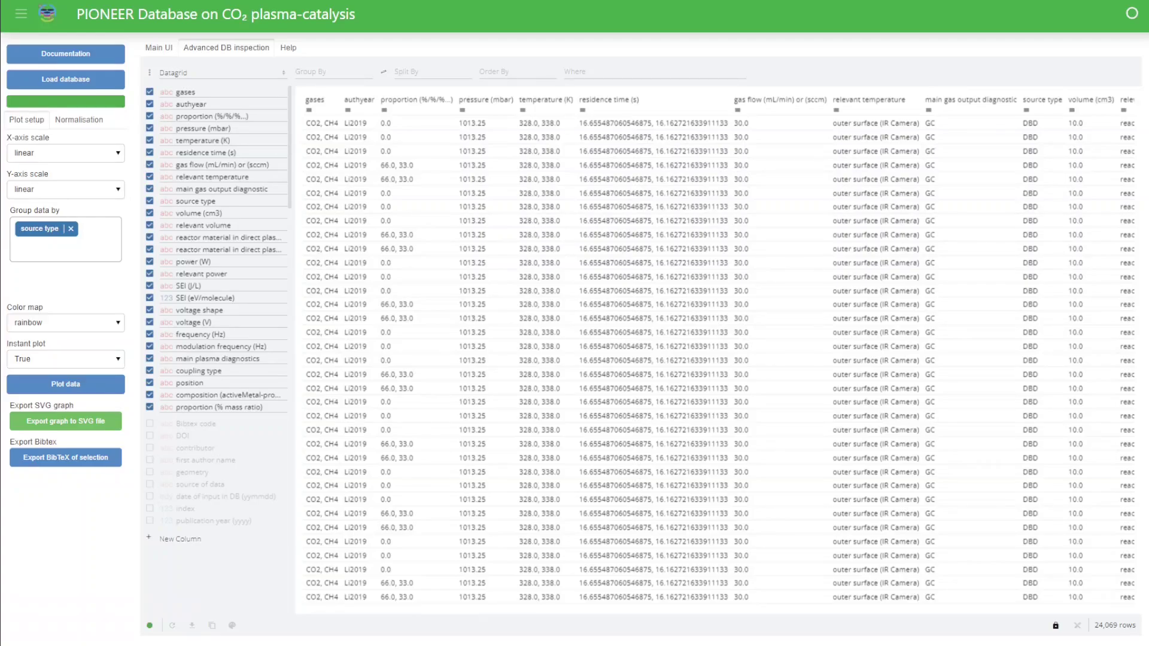
Filter the plot to DBD plasma sources with catalyst used set to True, and inspect the matching database rows
{"action": "left_click", "coordinate": [157, 49]}
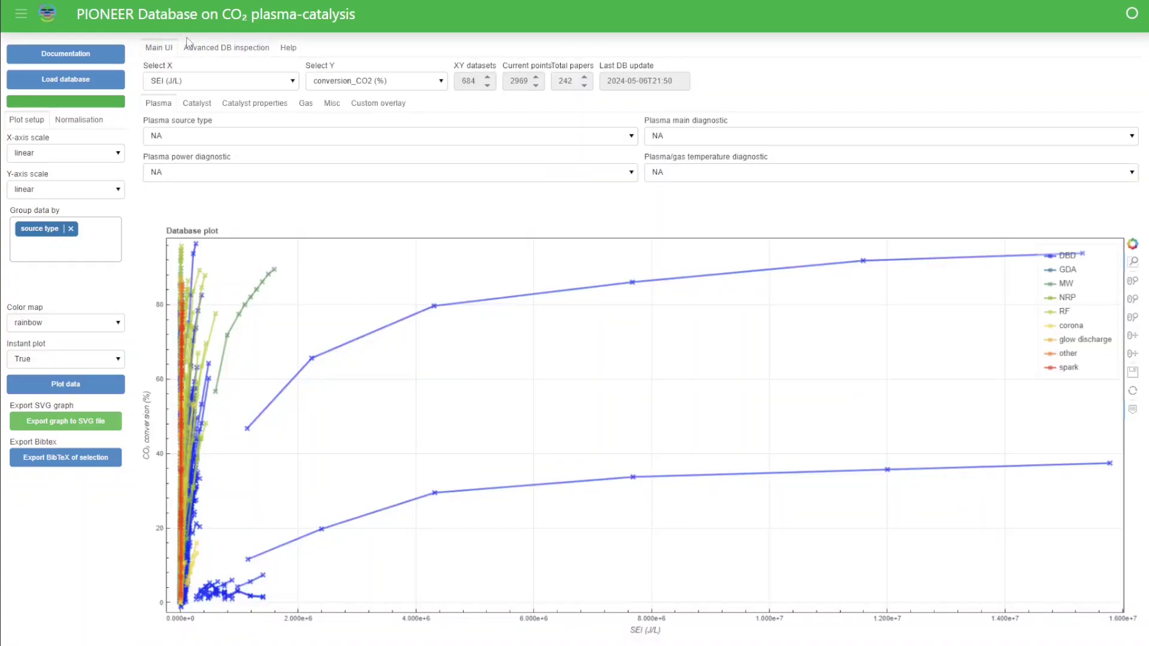
{"action": "left_click", "coordinate": [179, 135]}
{"action": "left_click", "coordinate": [174, 161]}
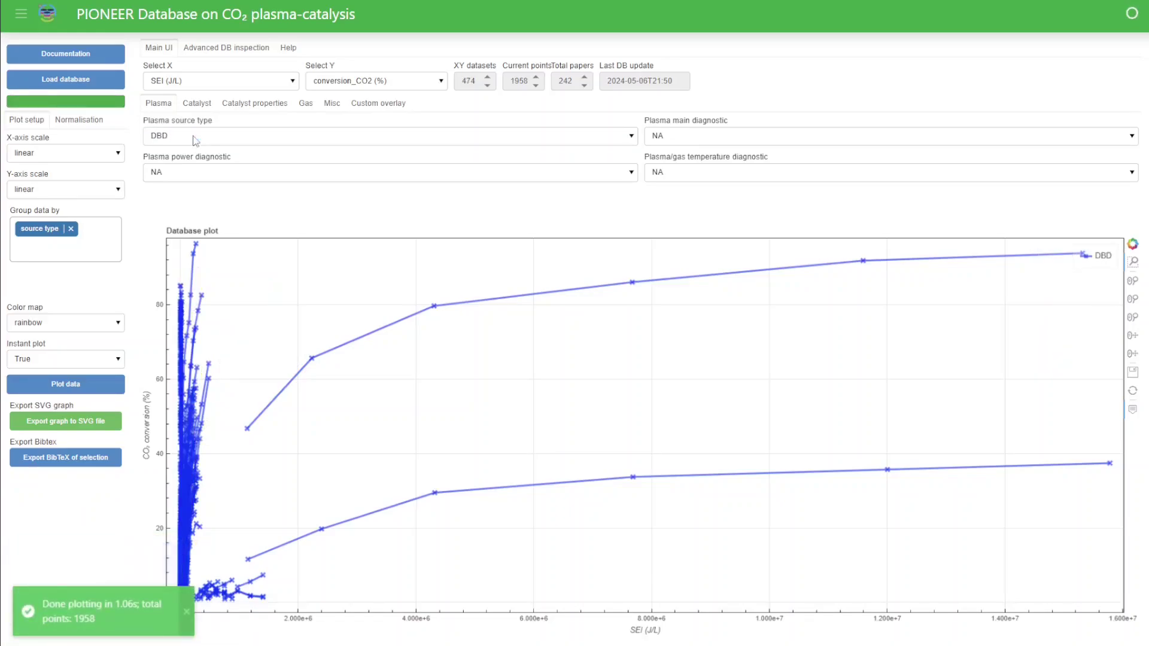
{"action": "left_click", "coordinate": [193, 106]}
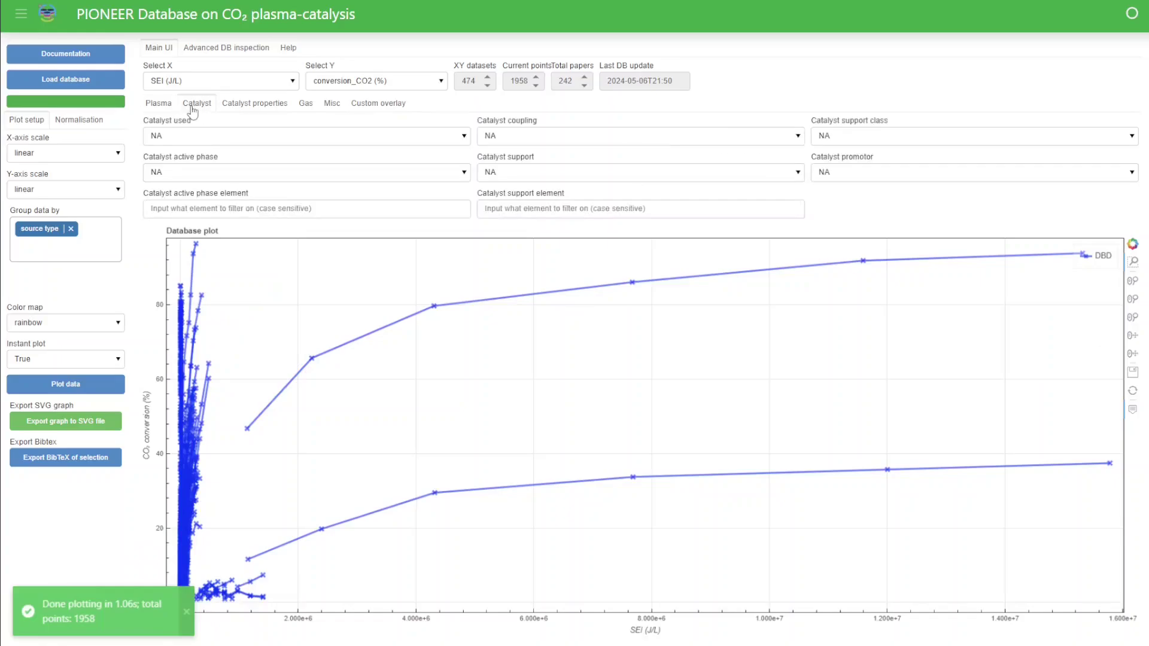
{"action": "left_click", "coordinate": [183, 138]}
{"action": "left_click", "coordinate": [165, 173]}
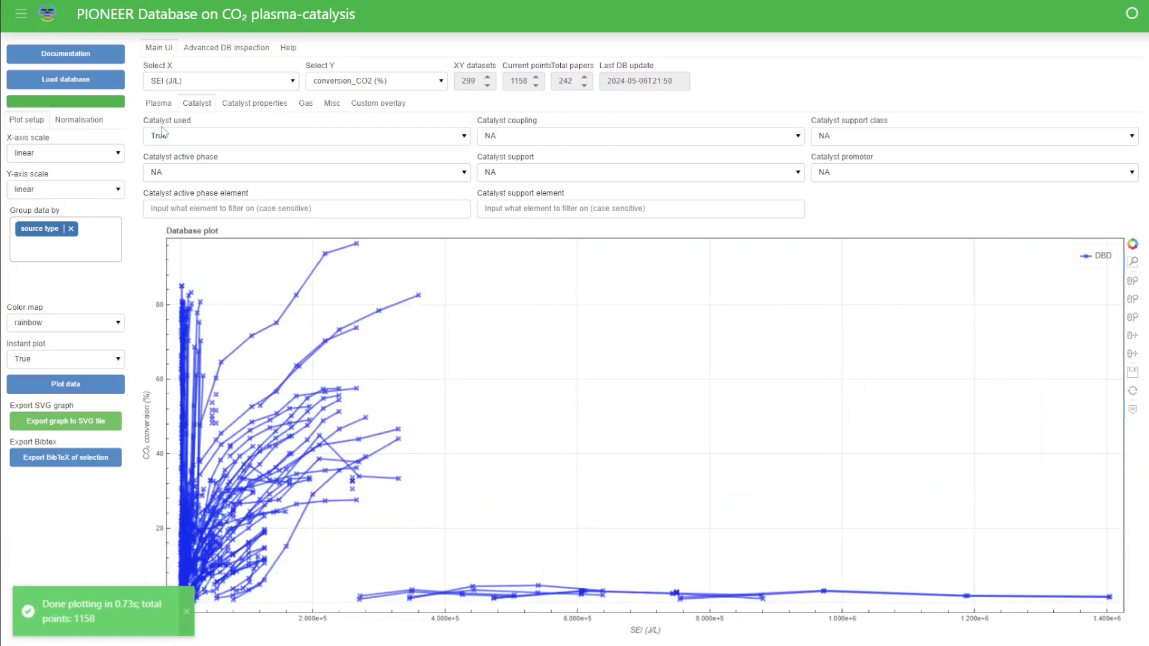
{"action": "left_click", "coordinate": [229, 53]}
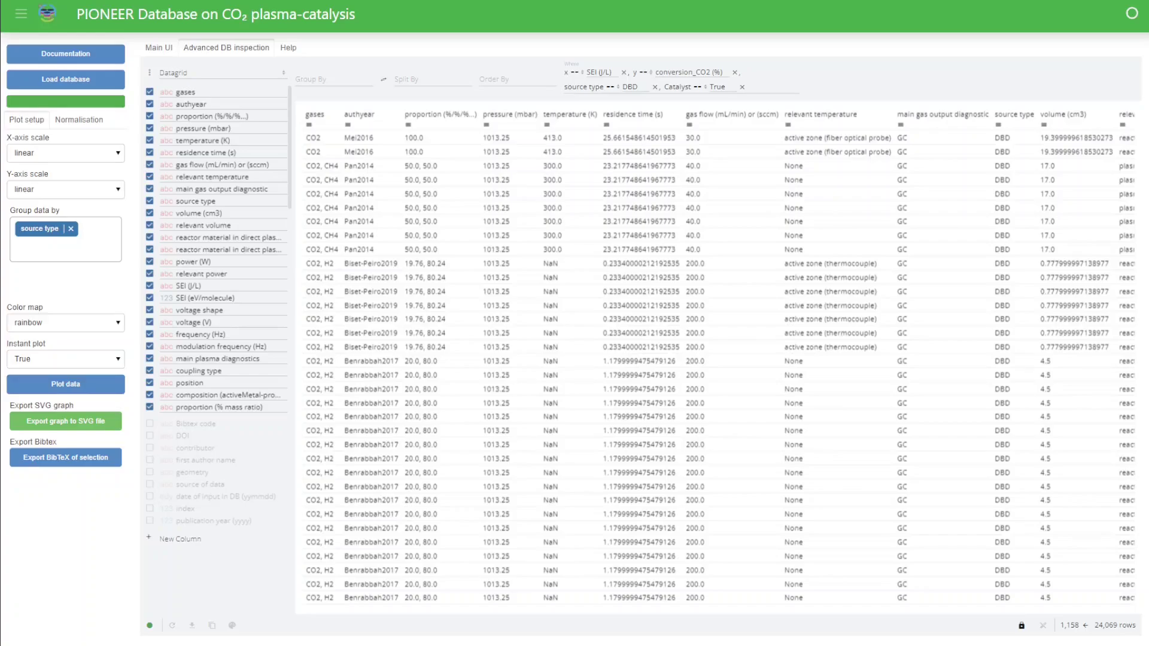
Reset the catalyst used and plasma source type filters of the plot to NA
{"action": "left_click", "coordinate": [159, 49]}
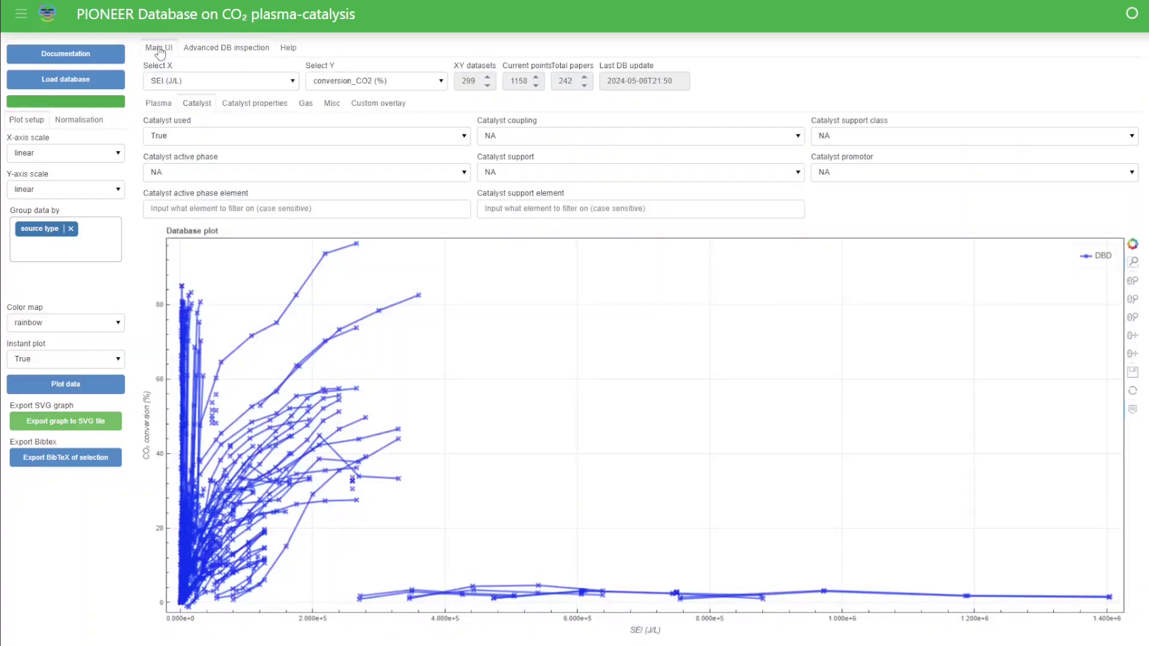
{"action": "left_click", "coordinate": [193, 141]}
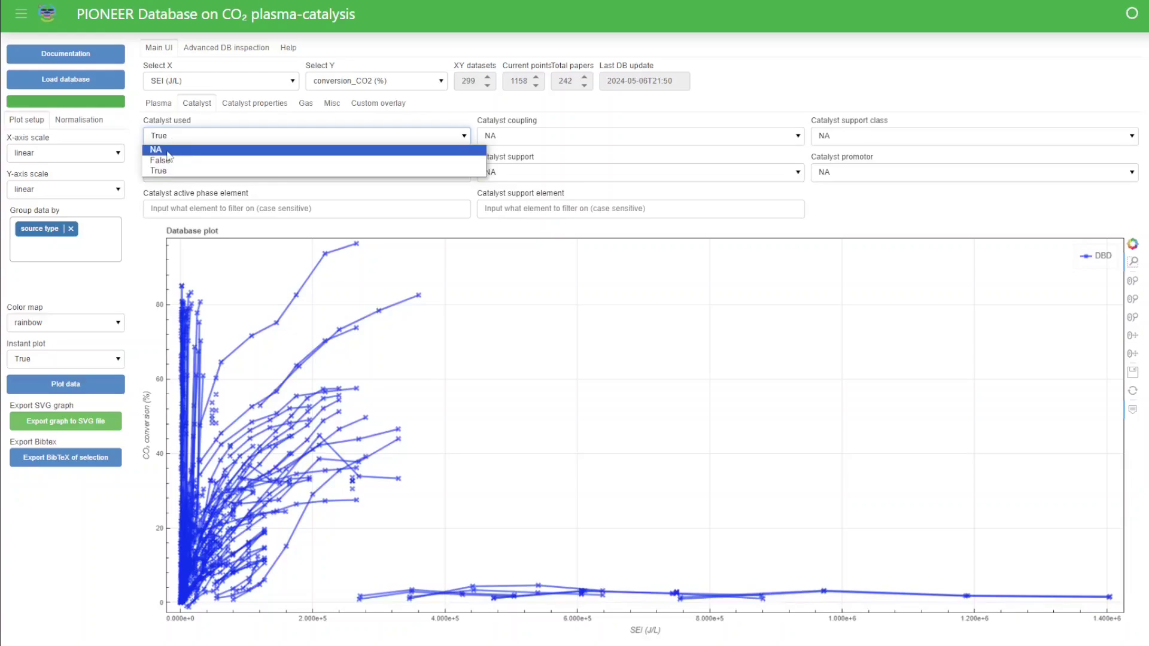
{"action": "left_click", "coordinate": [167, 151]}
{"action": "left_click", "coordinate": [158, 103]}
{"action": "left_click", "coordinate": [188, 137]}
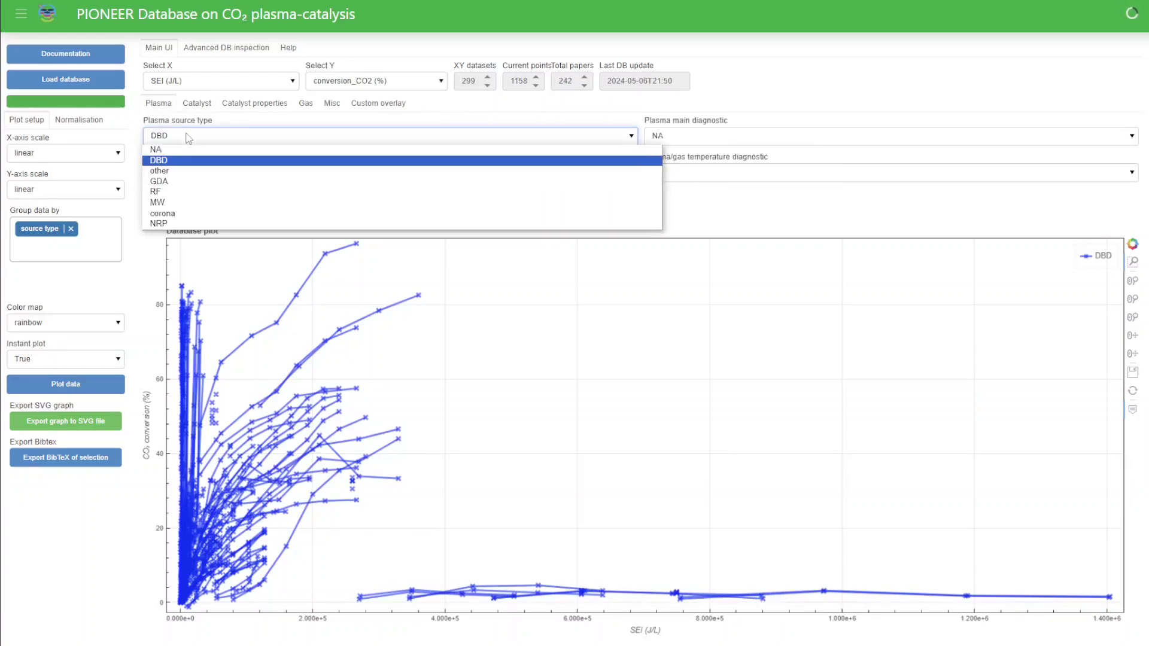
{"action": "left_click", "coordinate": [154, 149]}
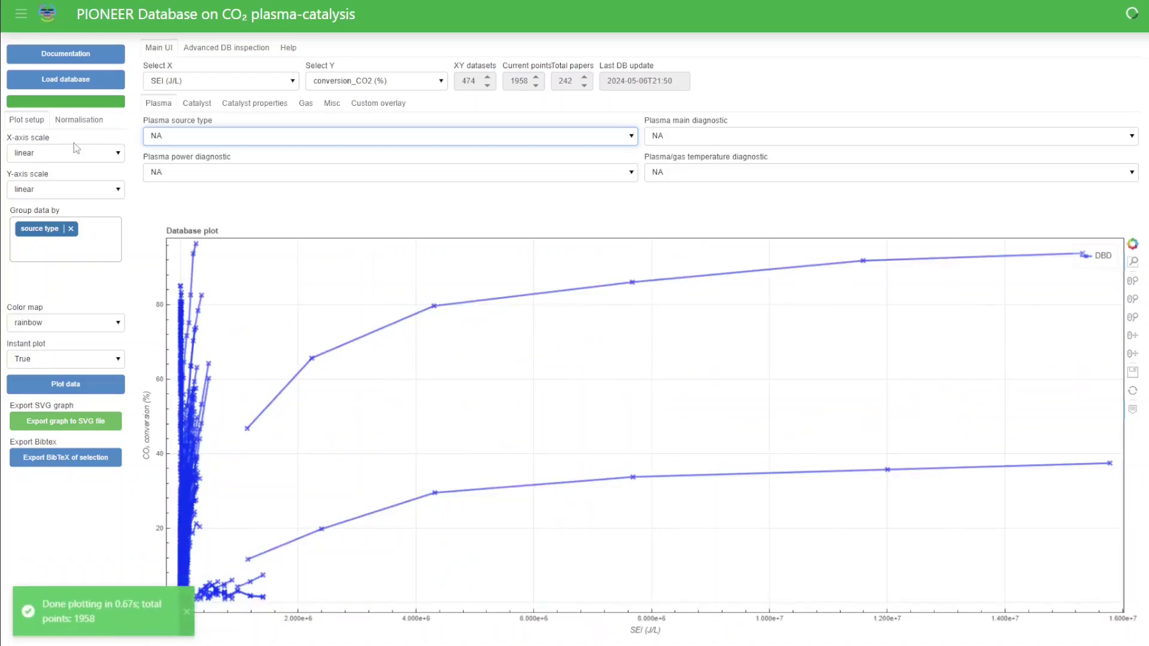
Set the plot's X-axis scale to log and its normalise function to divide fraction
{"action": "left_click", "coordinate": [25, 154]}
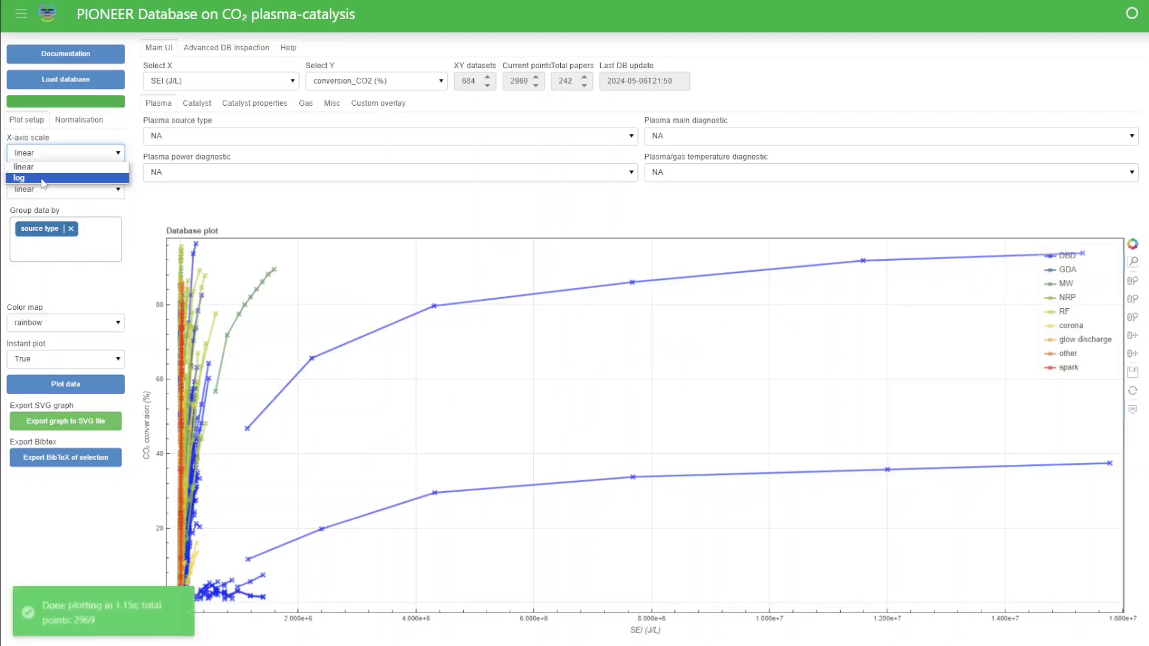
{"action": "left_click", "coordinate": [43, 180]}
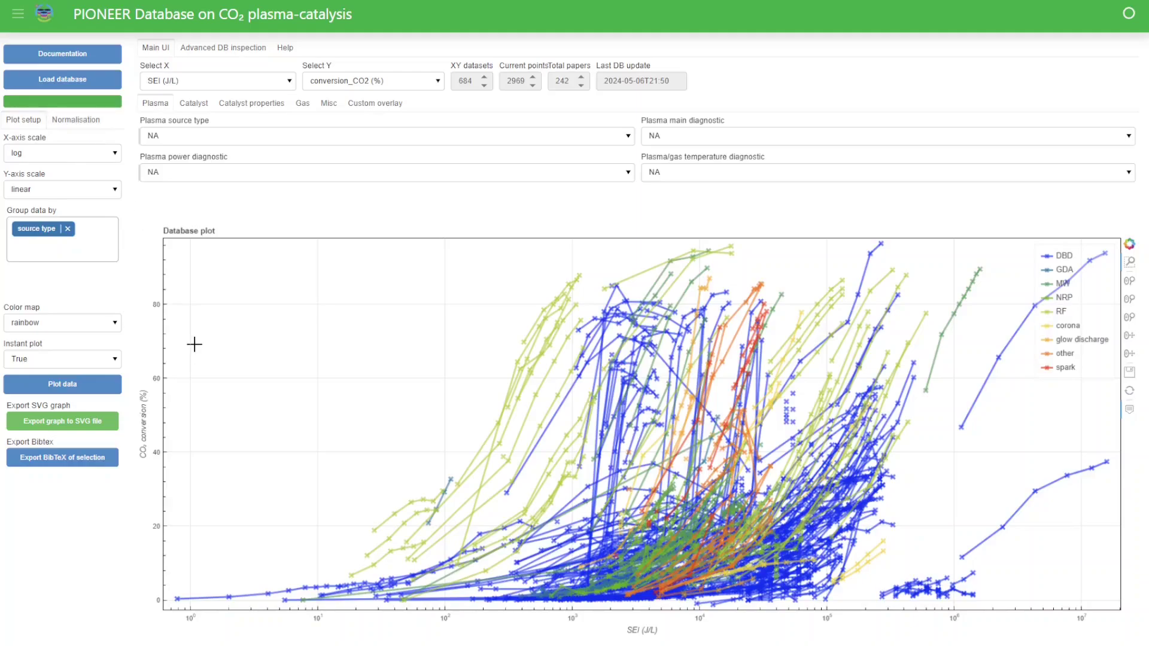
{"action": "mouse_move", "coordinate": [788, 573]}
{"action": "mouse_move", "coordinate": [576, 281]}
{"action": "left_click", "coordinate": [74, 122]}
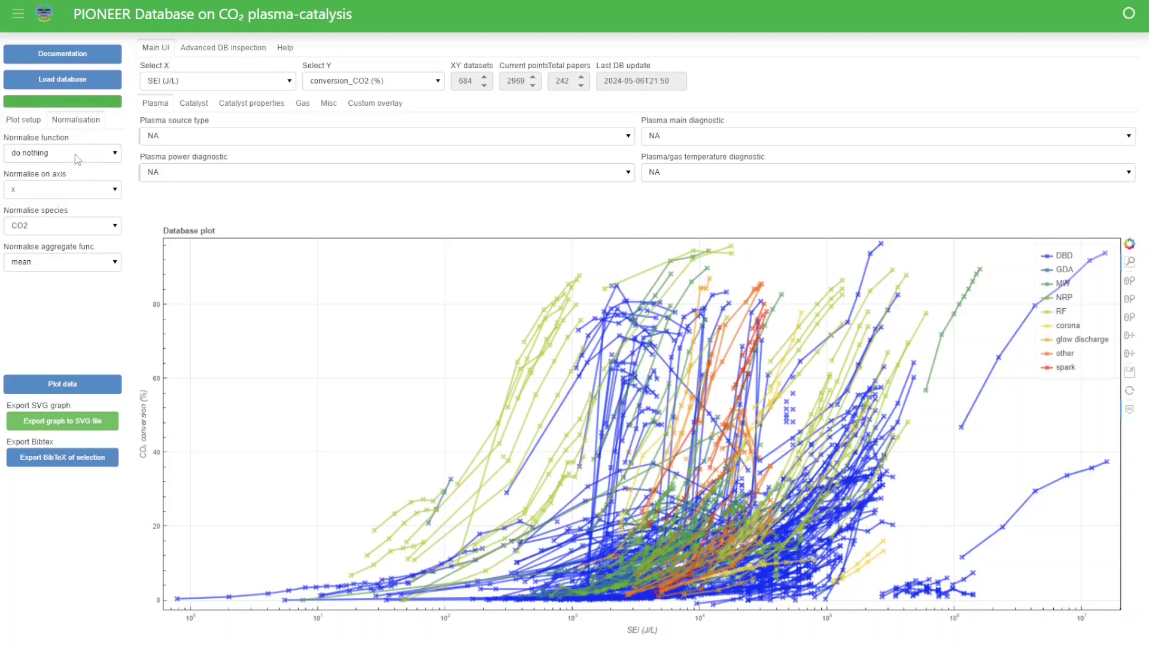
{"action": "left_click", "coordinate": [77, 155]}
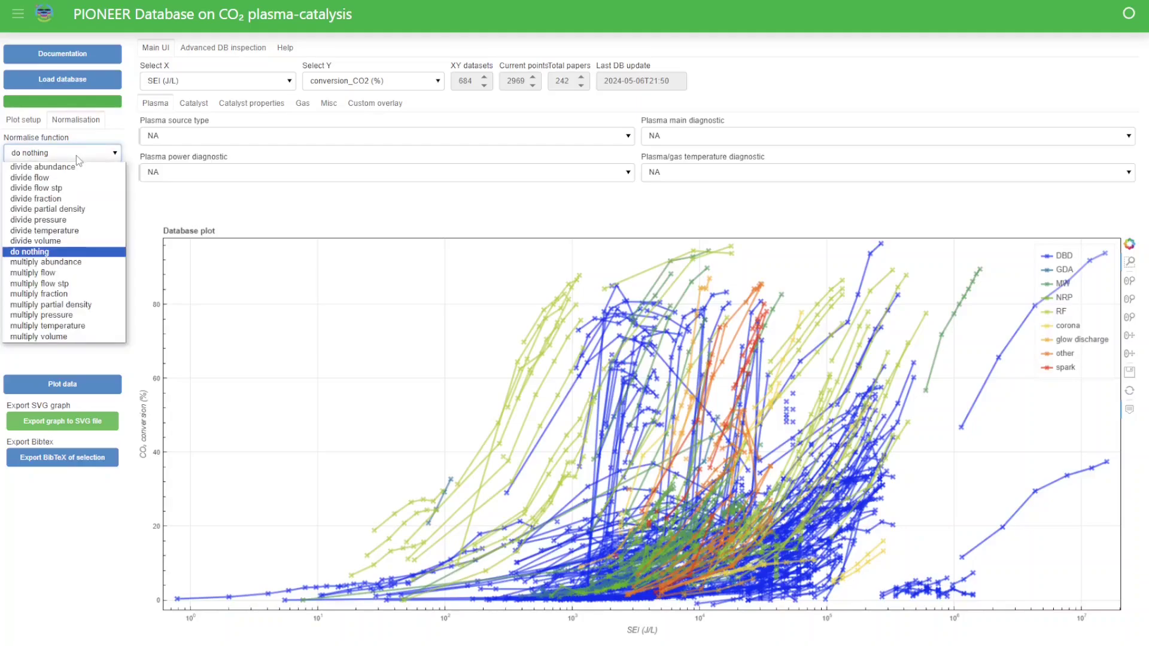
{"action": "left_click", "coordinate": [54, 199]}
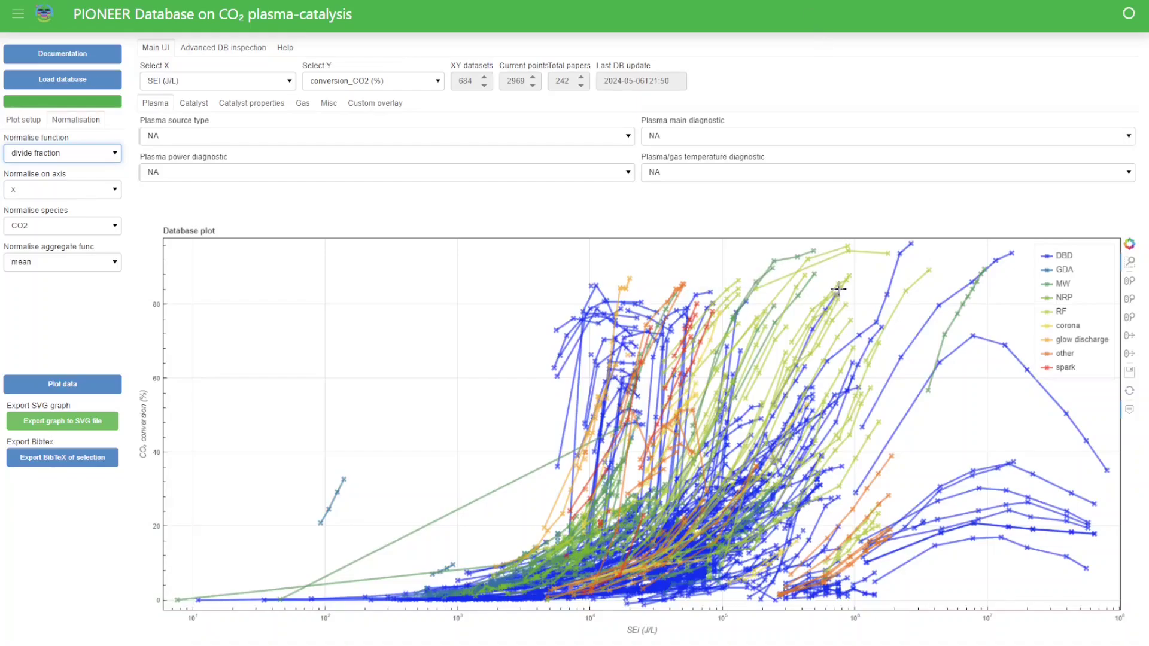
Filter the advanced inspection table by authyear, using the author-year key of the 2020 DBD study
{"action": "mouse_move", "coordinate": [844, 282]}
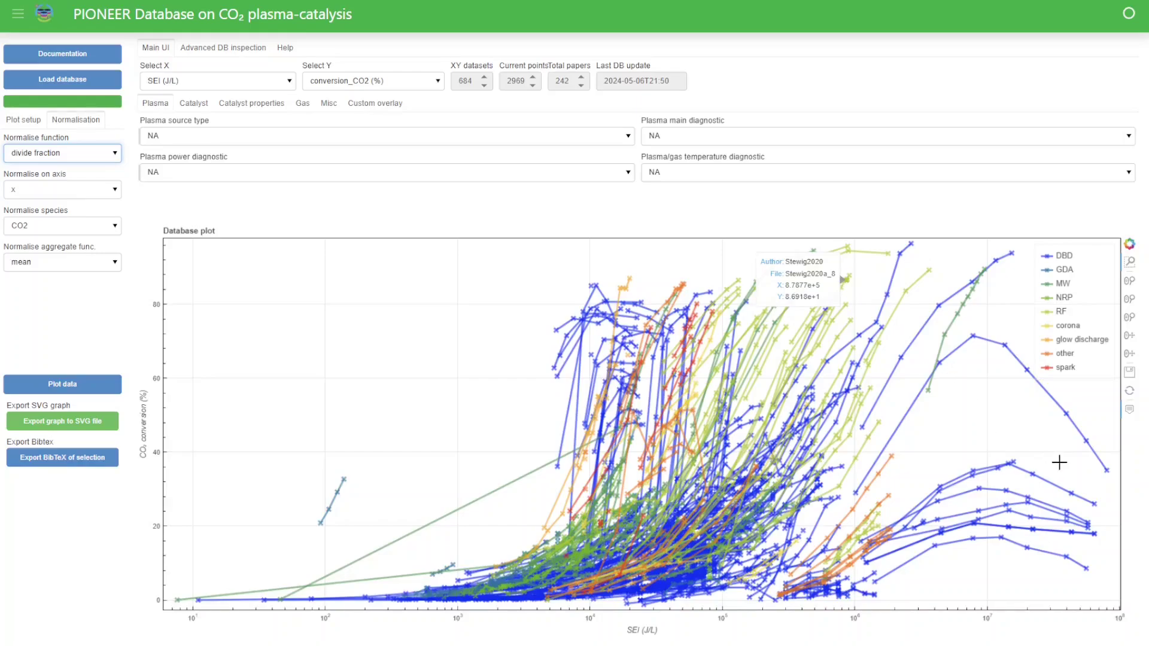
{"action": "mouse_move", "coordinate": [1070, 490]}
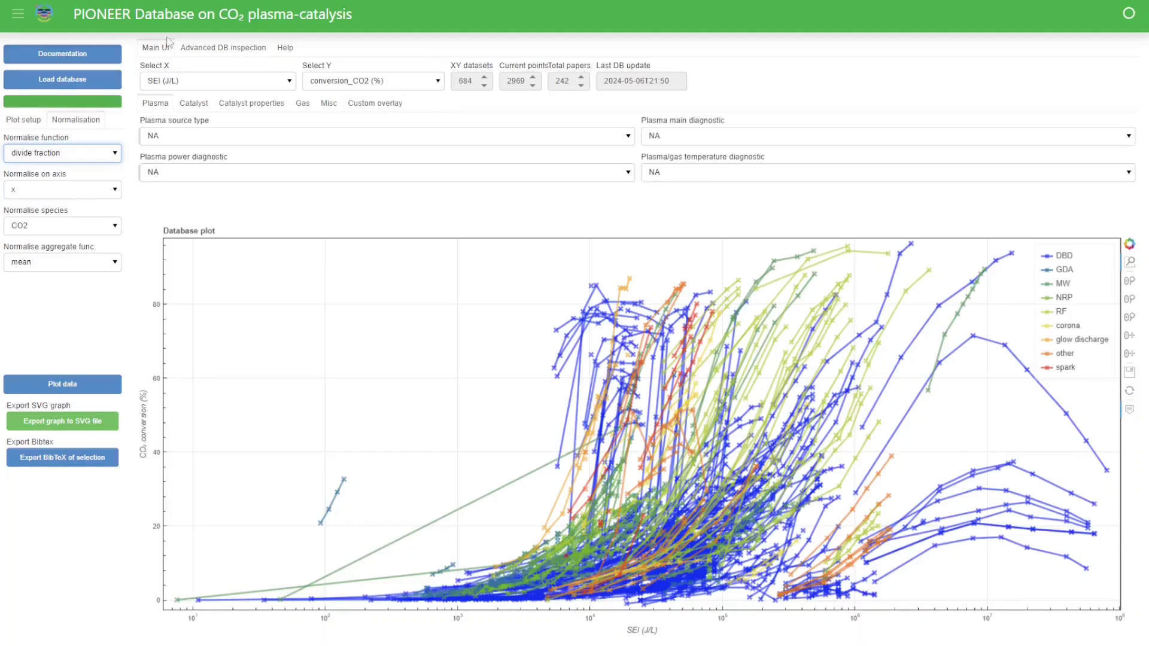
{"action": "left_click", "coordinate": [209, 49]}
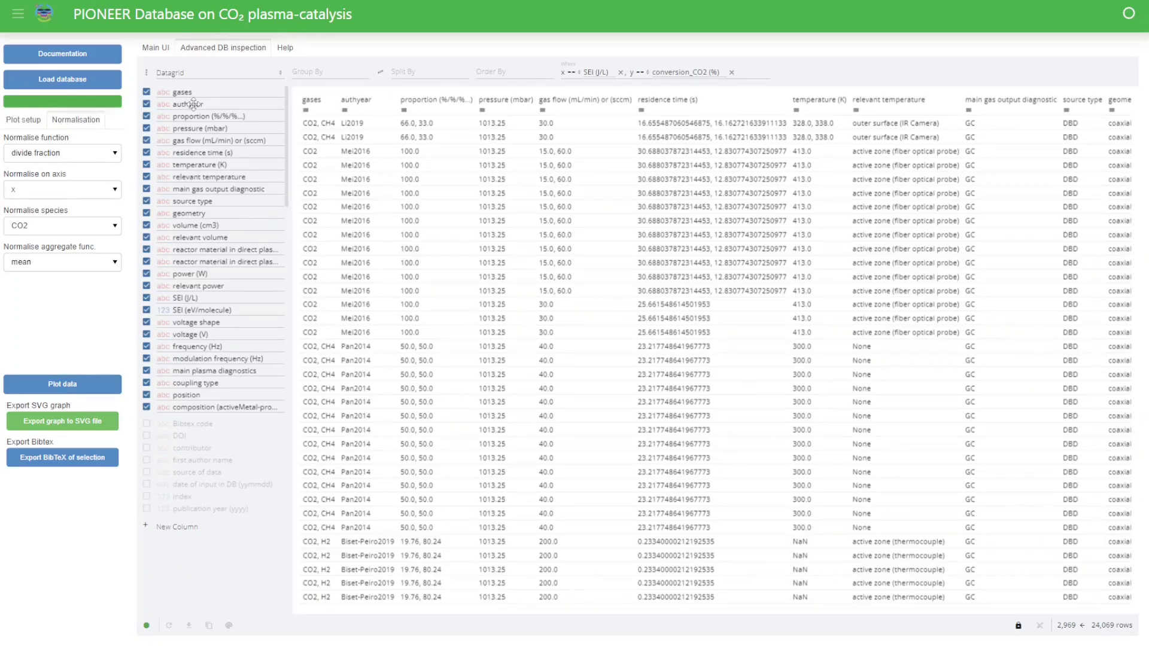
{"action": "left_click_drag", "start_coordinate": [192, 104], "coordinate": [749, 75]}
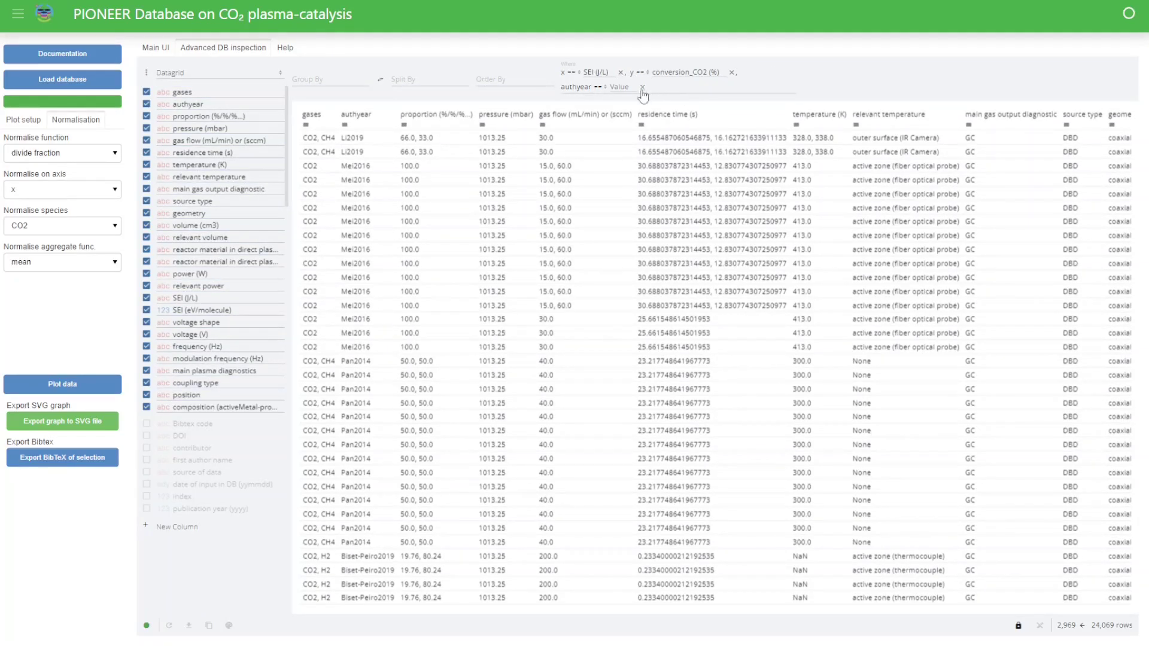
{"action": "left_click", "coordinate": [611, 89]}
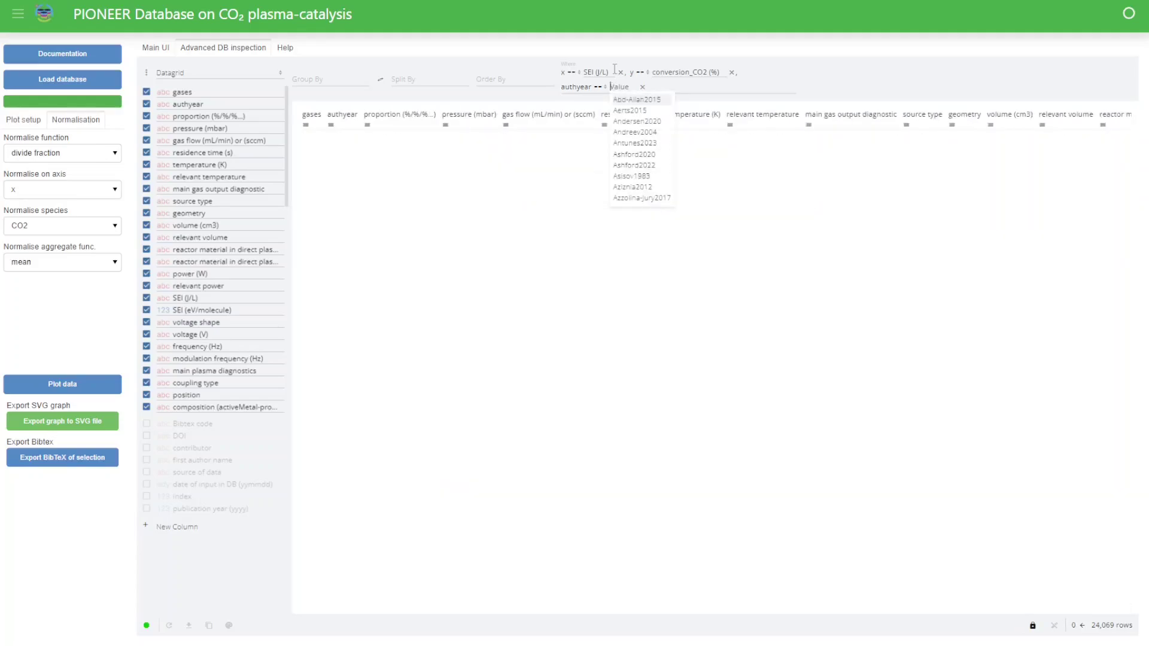
{"action": "type", "text": "YAo"}
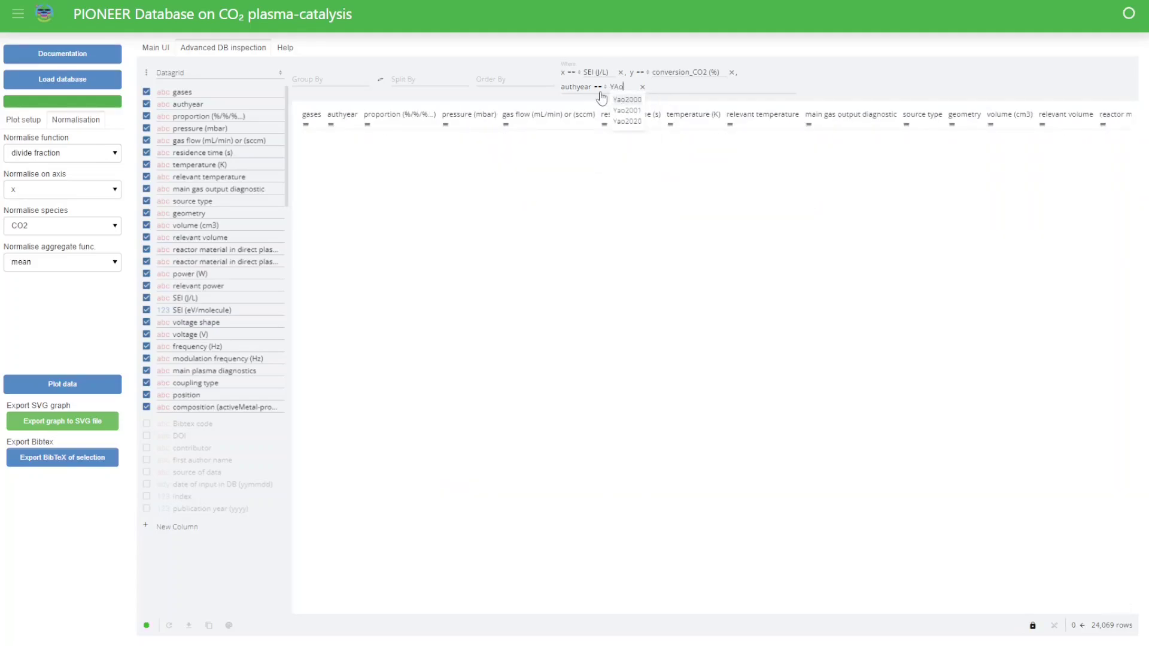
{"action": "left_click", "coordinate": [633, 122]}
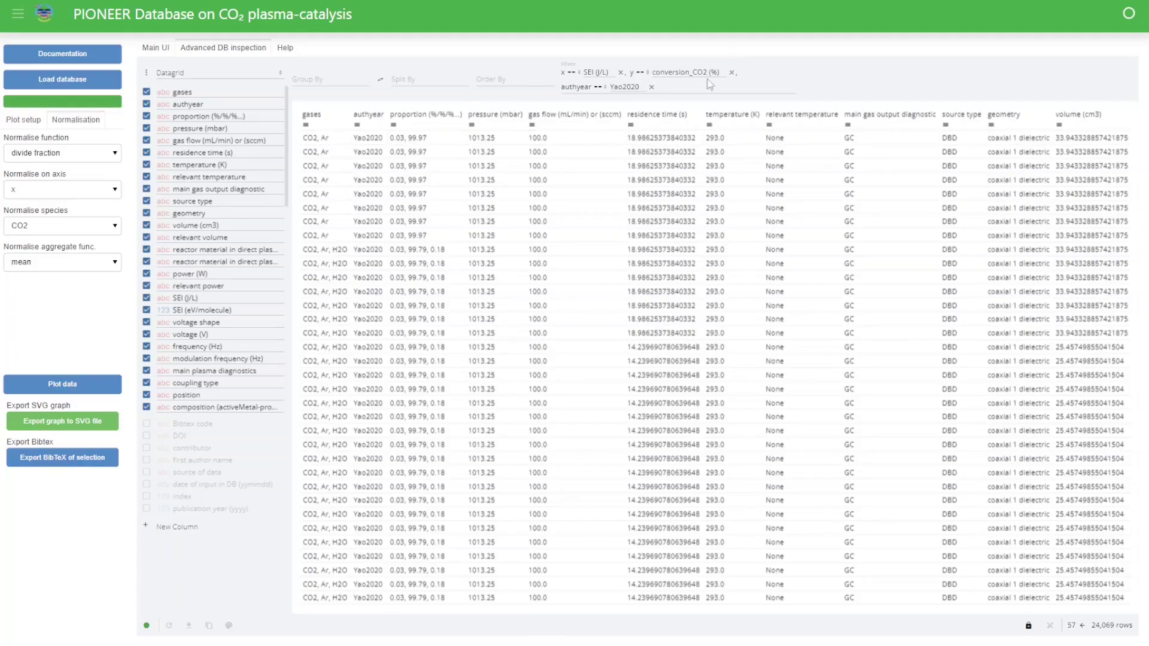
Change the authyear filter to the 2020 RF study's author-year key and compare its table rows with the plot
{"action": "left_click_drag", "start_coordinate": [643, 88], "coordinate": [589, 86]}
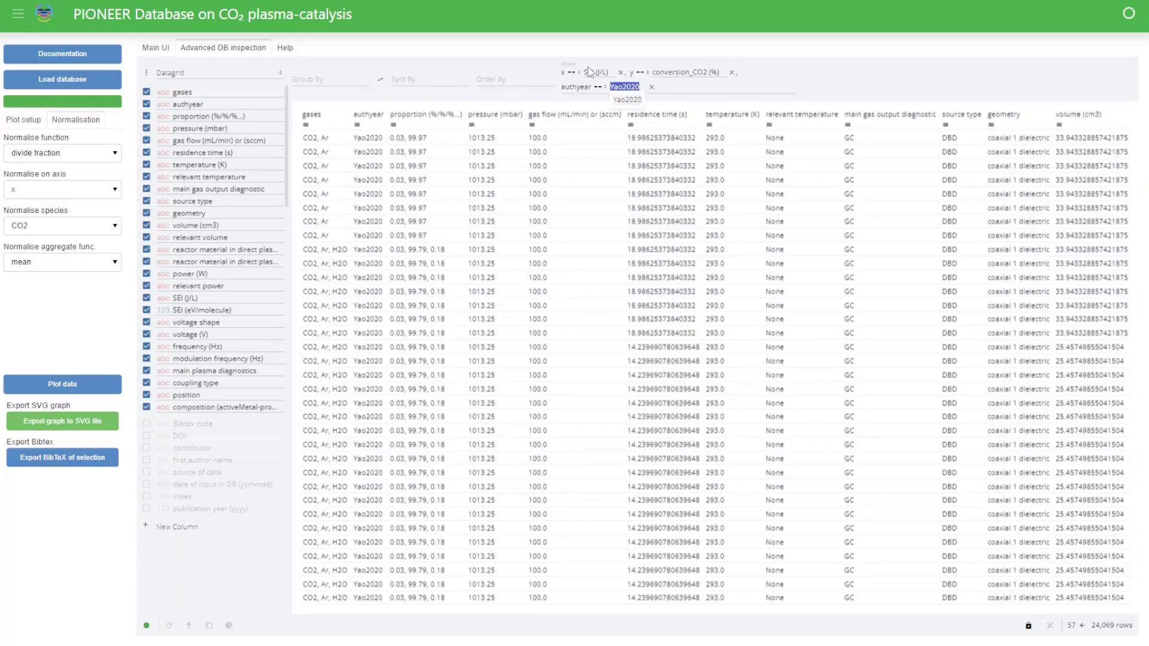
{"action": "type", "text": "Stew"}
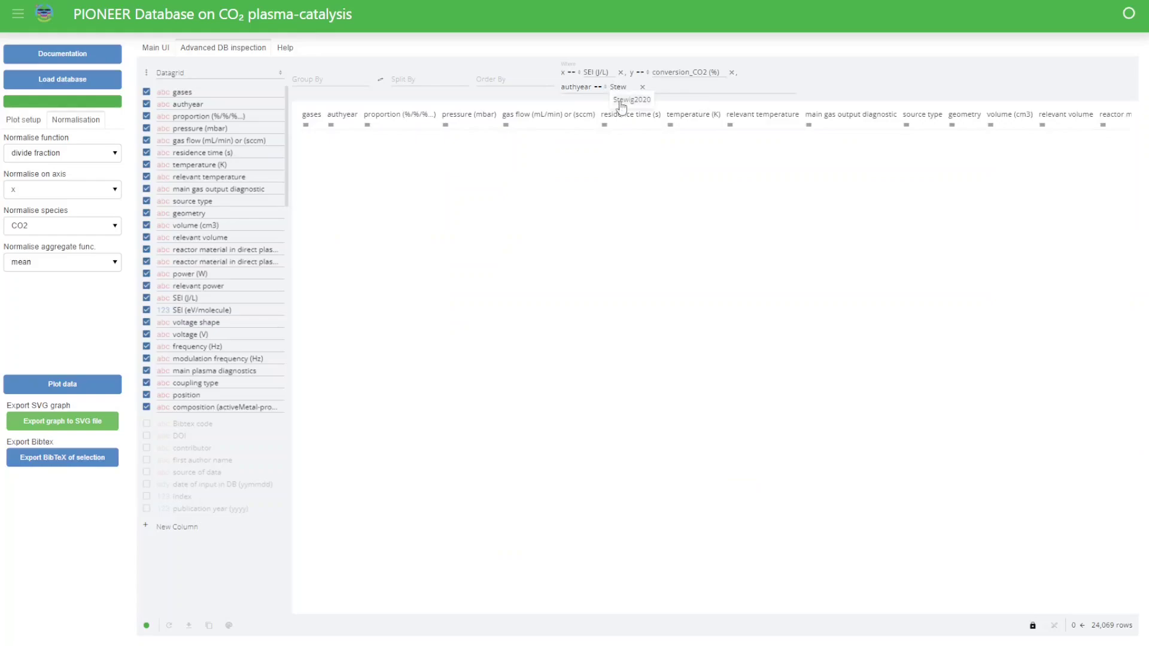
{"action": "left_click", "coordinate": [623, 101]}
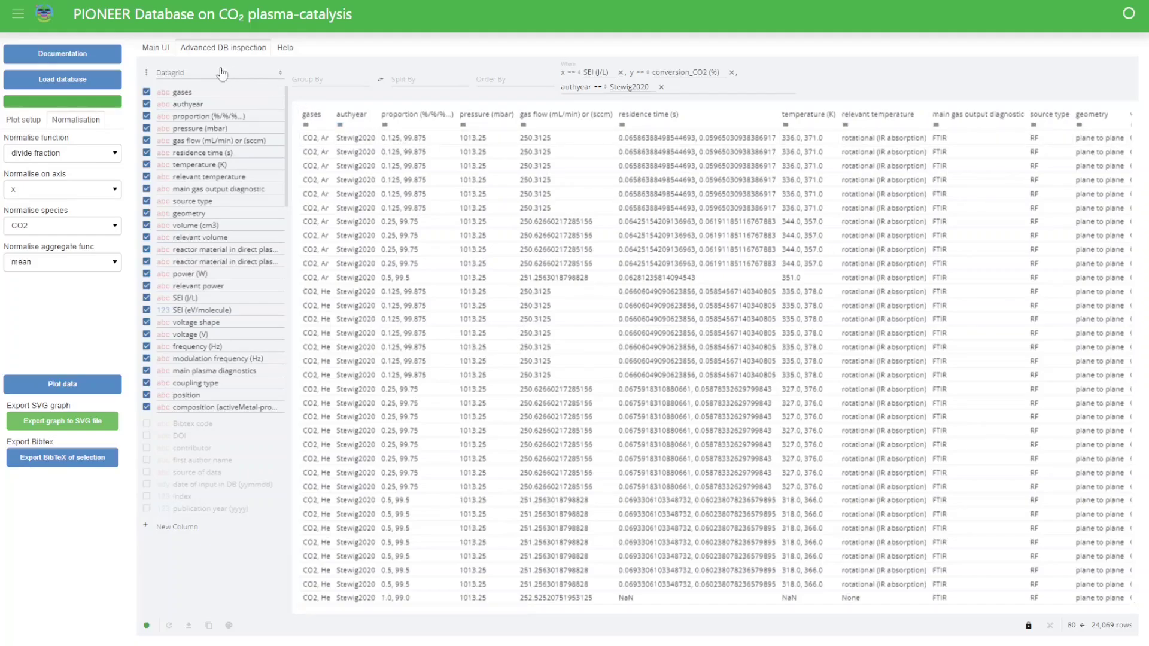
{"action": "left_click", "coordinate": [153, 49]}
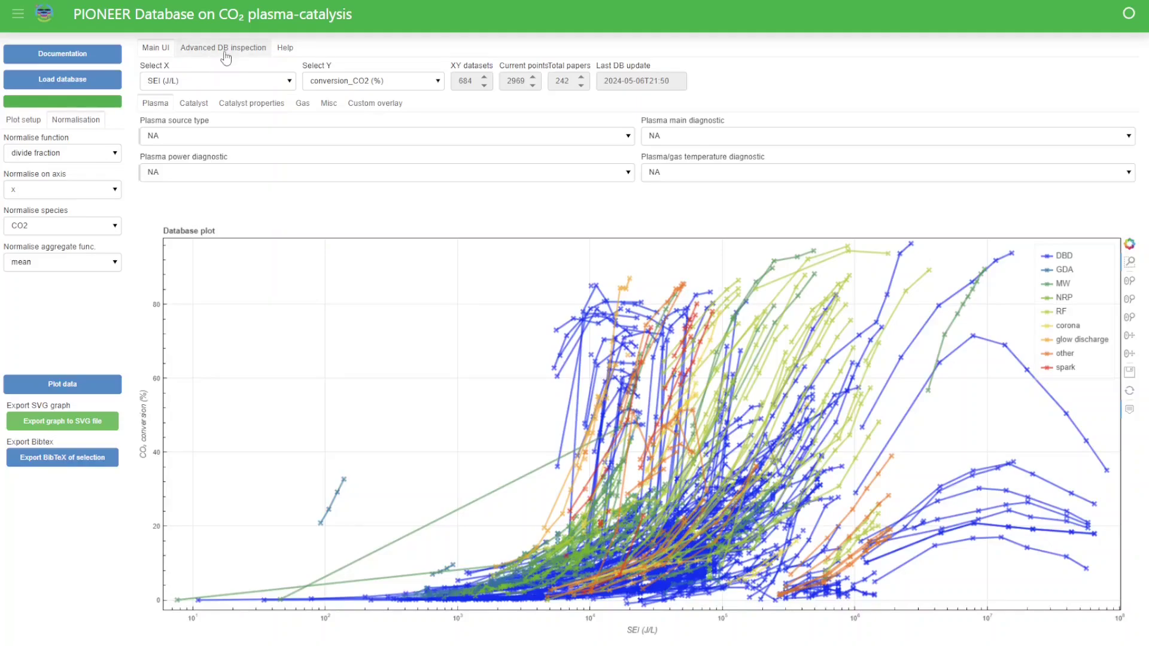
{"action": "left_click", "coordinate": [225, 56]}
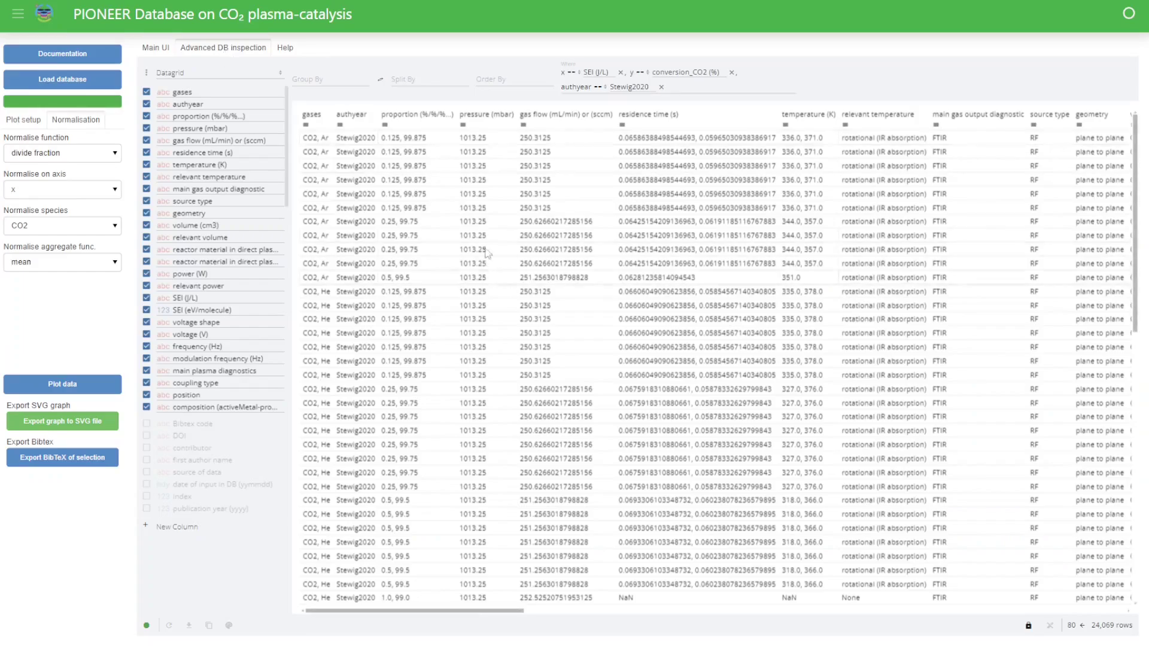